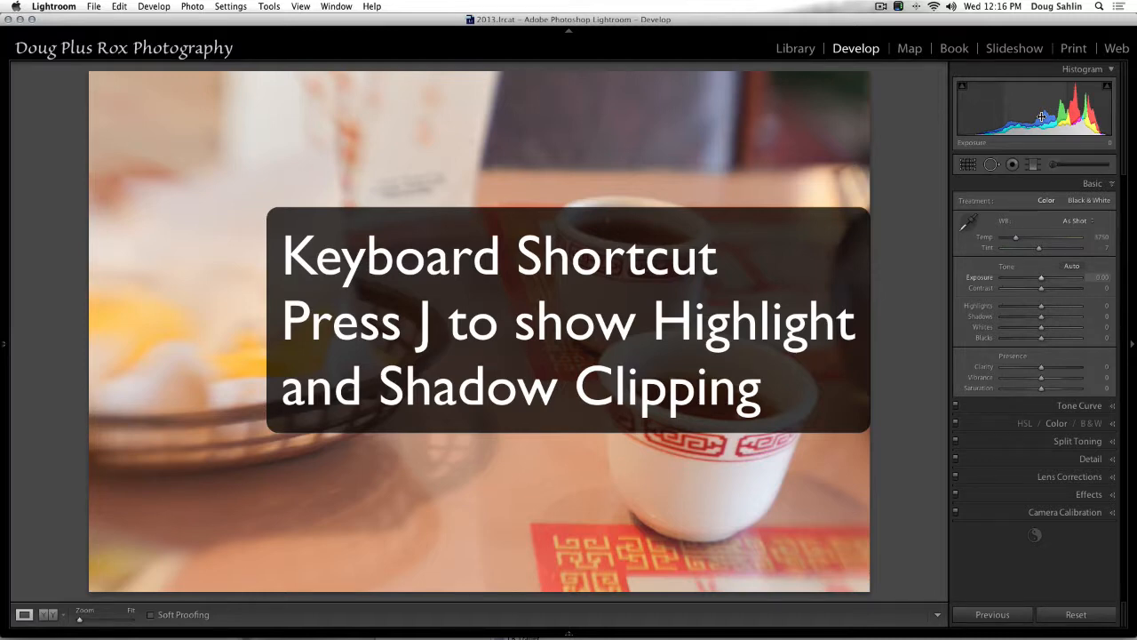
Step: Show the highlight and shadow clipping warnings and lower Blacks to −35 using the clipping overlay
key("j")
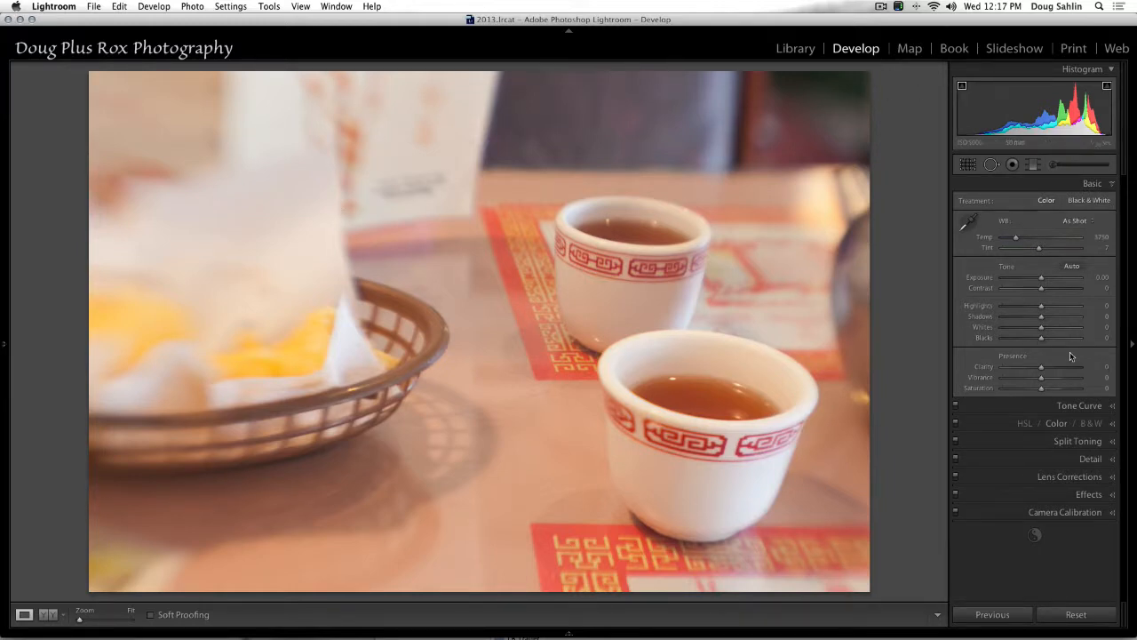
key("alt")
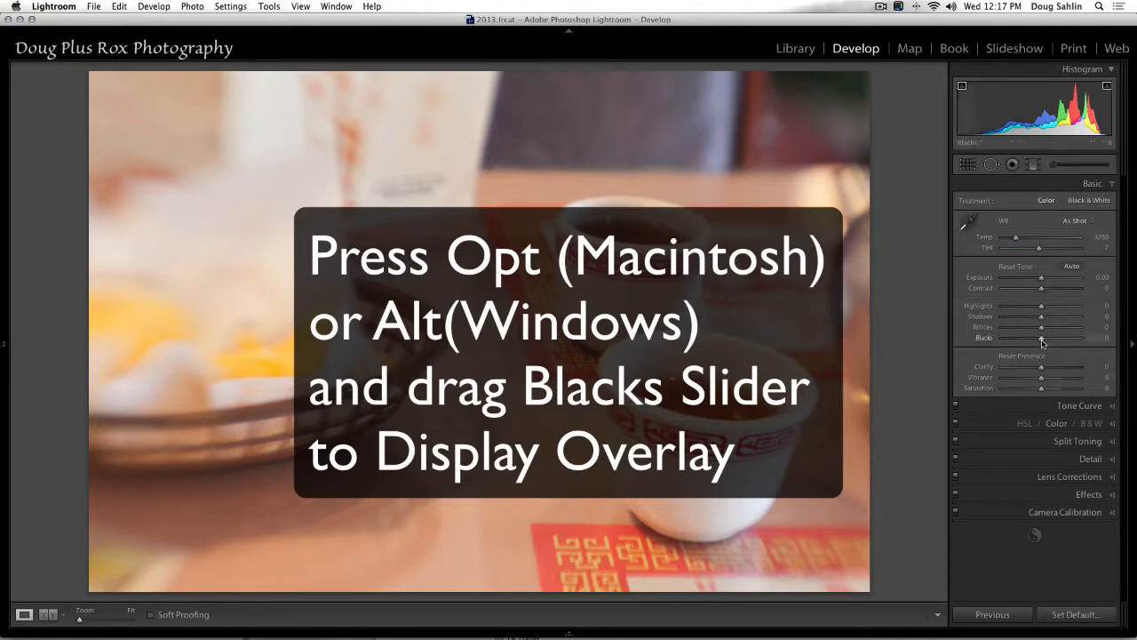
mouse_move(1042, 341)
left_mouse_down()
mouse_move(1010, 344)
mouse_move(1036, 341)
mouse_move(1024, 341)
left_mouse_up()
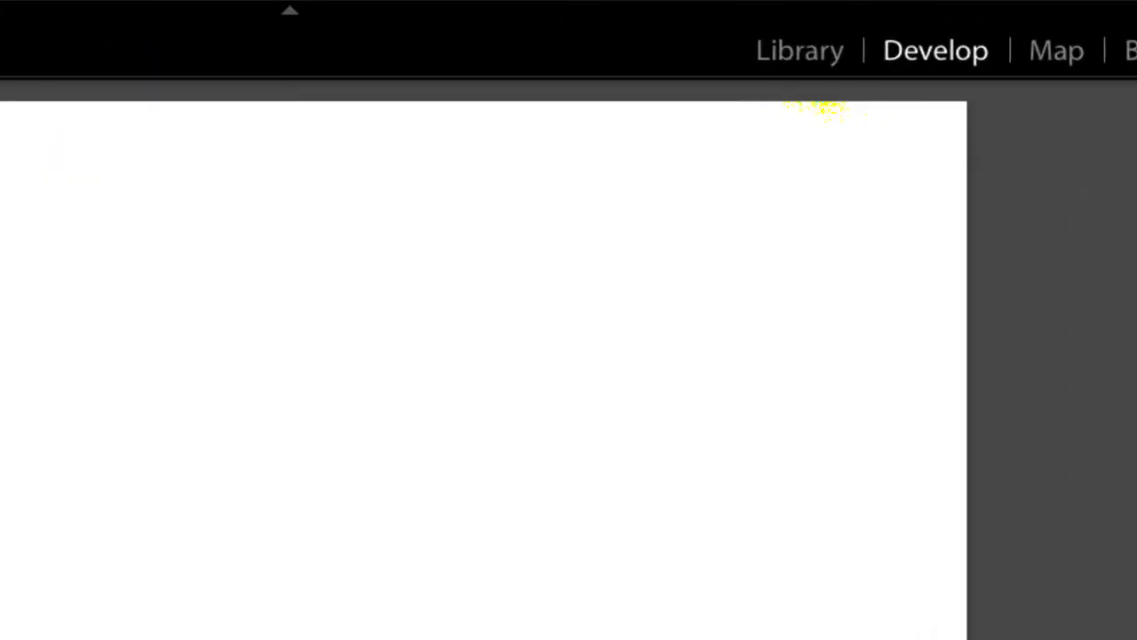
left_click_drag(1028, 340, 1028, 341)
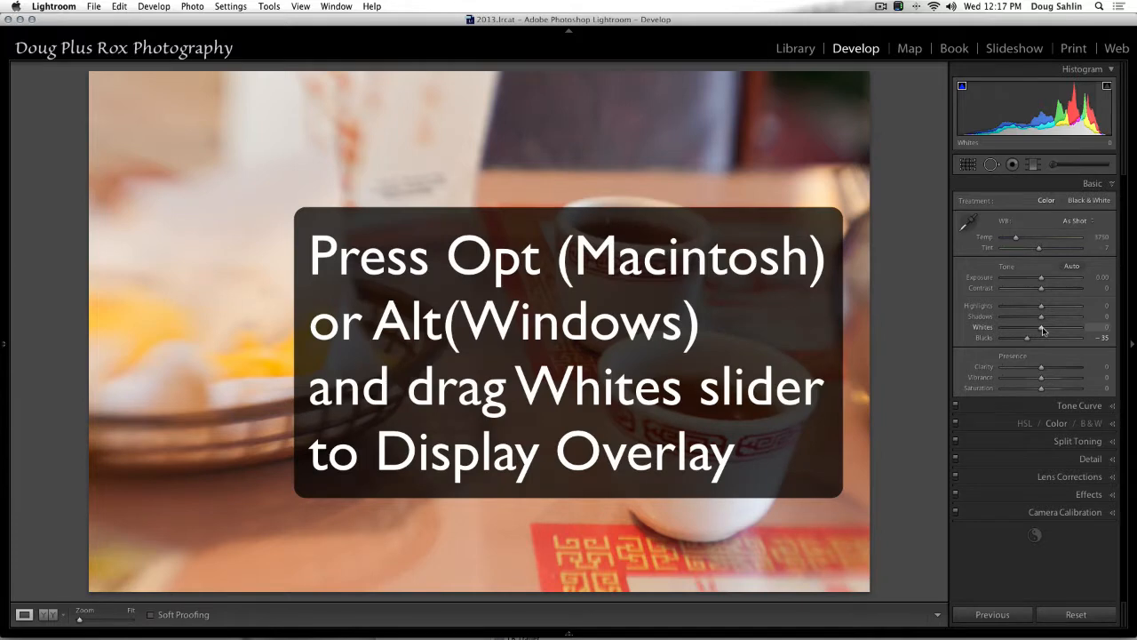
Step: Use the clipping overlay and highlight clipping warning to adjust Whites to +42
key("alt")
left_click_drag(1043, 331, 1050, 331)
left_click_drag(1027, 326, 1062, 329)
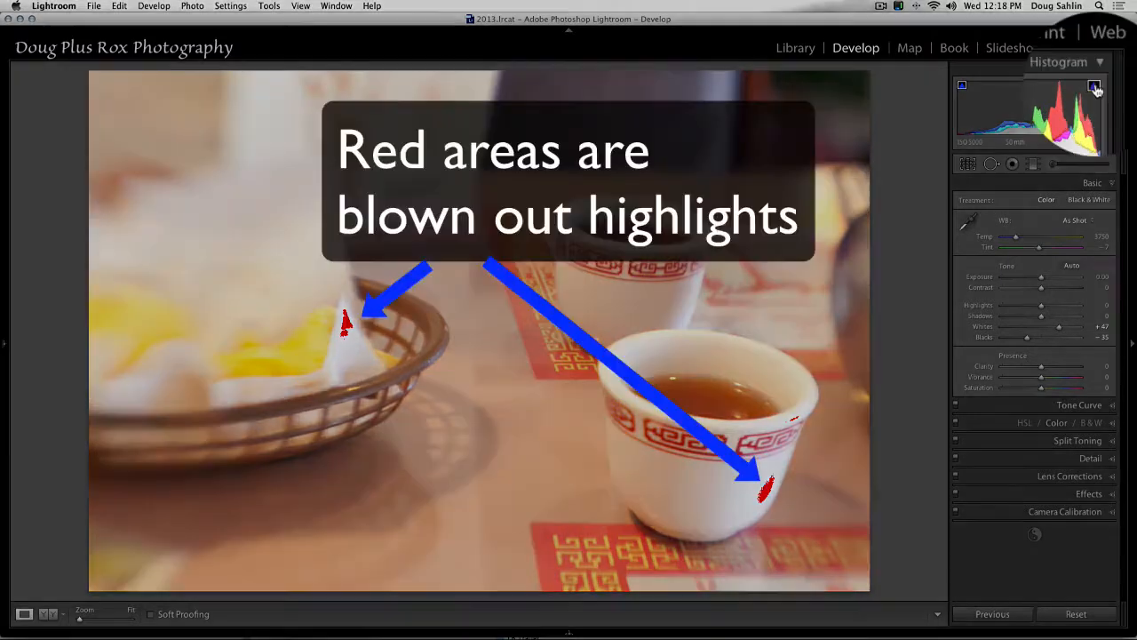
left_click(1108, 86)
left_click(1096, 88)
left_click(1096, 88)
left_click(1096, 88)
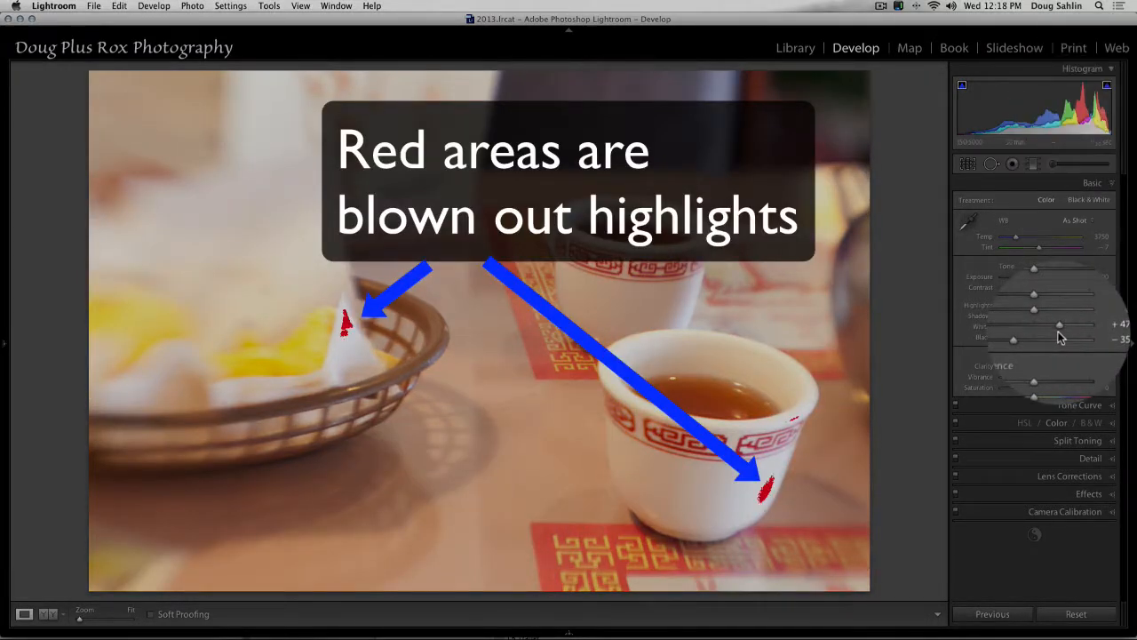
key("alt")
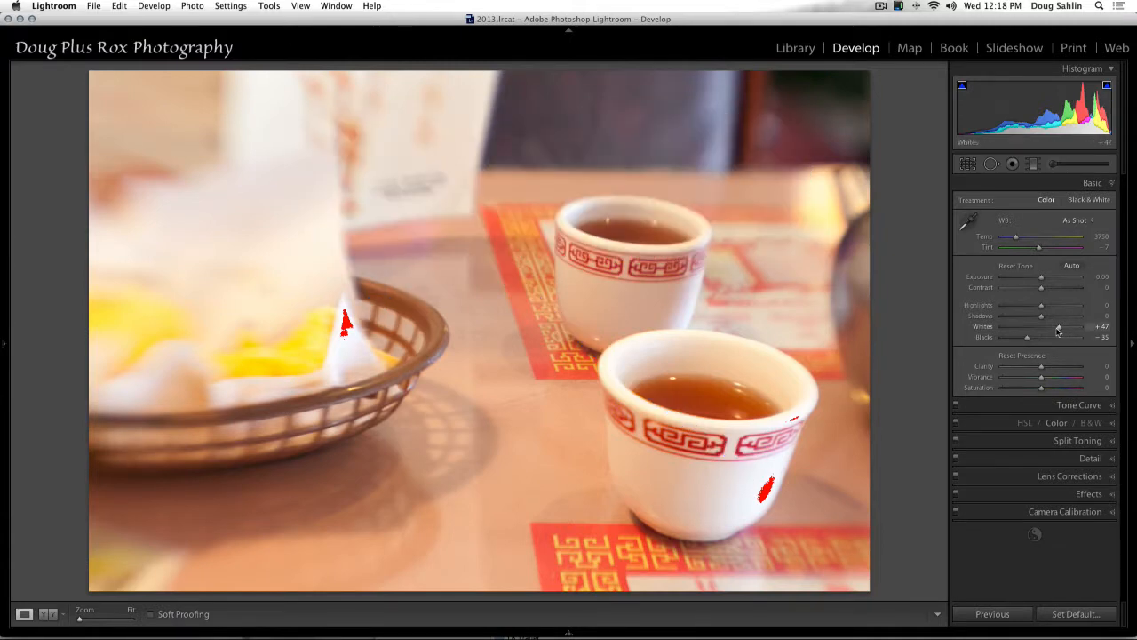
left_click_drag(1060, 327, 1059, 330)
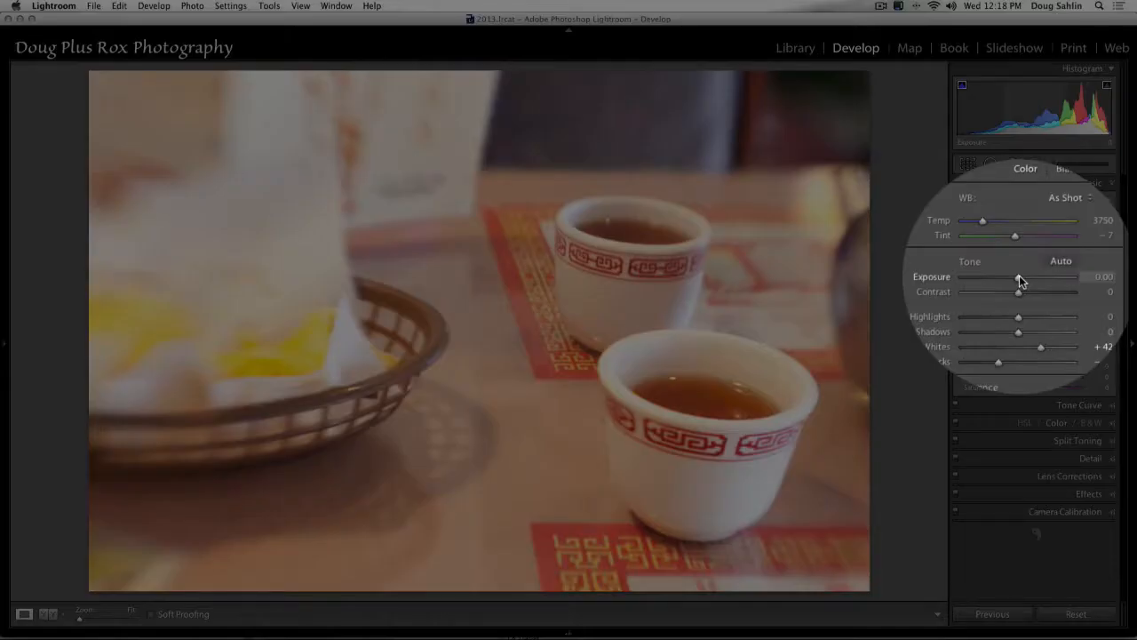
Step: Set Exposure to −0.50 and Highlights to −32
mouse_move(1042, 277)
left_mouse_down()
mouse_move(1016, 276)
mouse_move(1039, 279)
left_mouse_up()
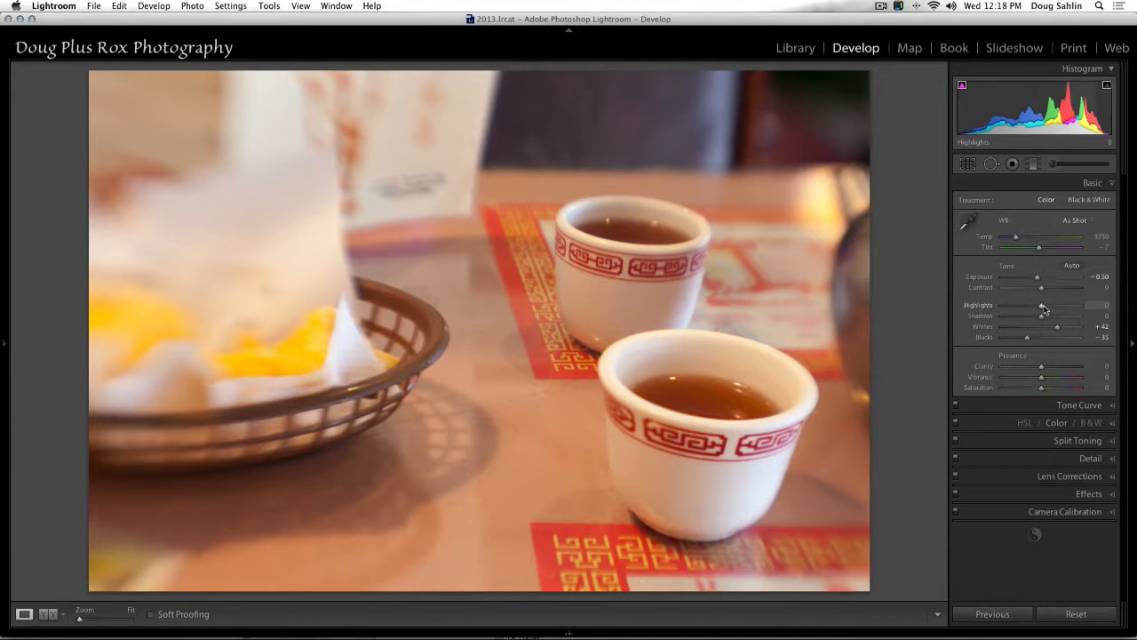
left_click_drag(1044, 309, 1022, 307)
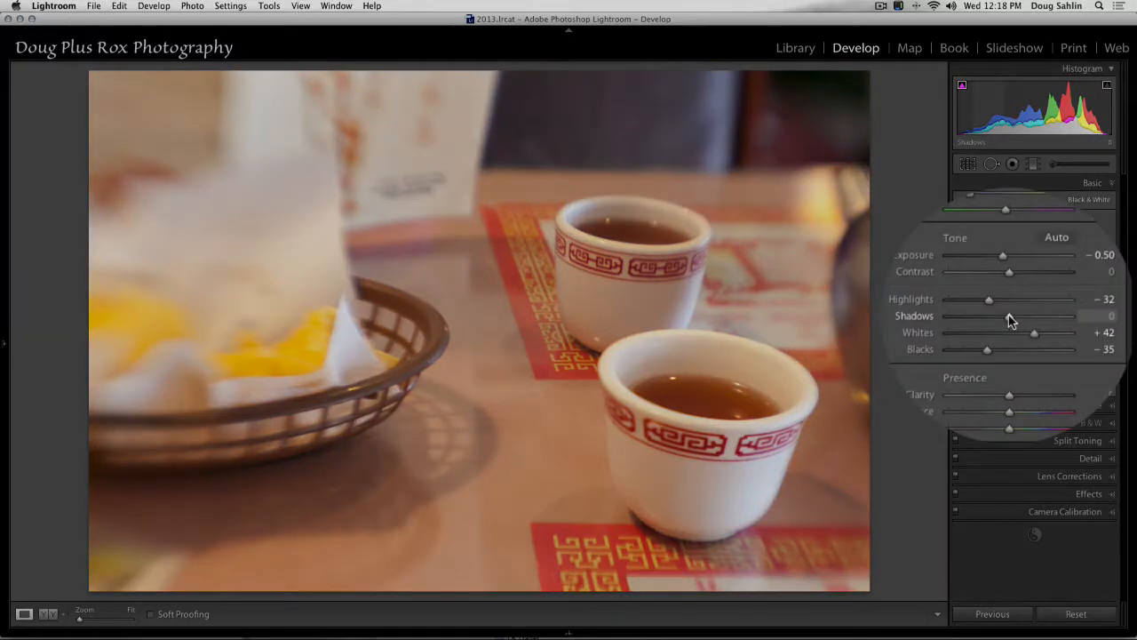
Step: Try Shadows at +57 and return the setting to its default
left_click_drag(1009, 316, 1021, 315)
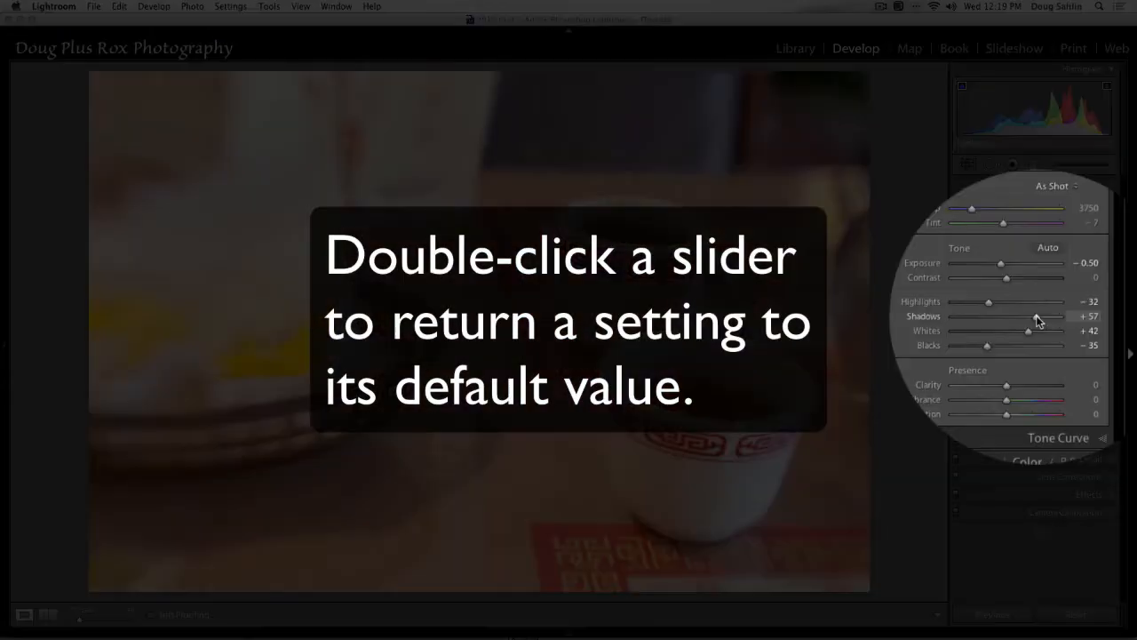
double_click(1037, 318)
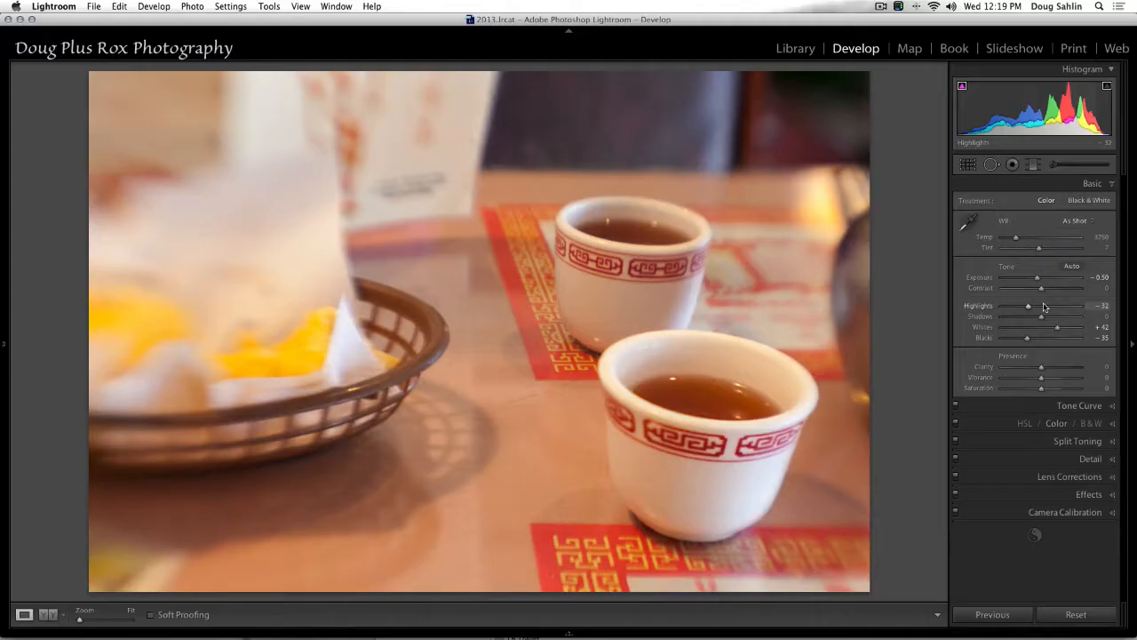
Step: Reset the tone adjustments and restore the last Shadows state from the edit history
double_click(1007, 268)
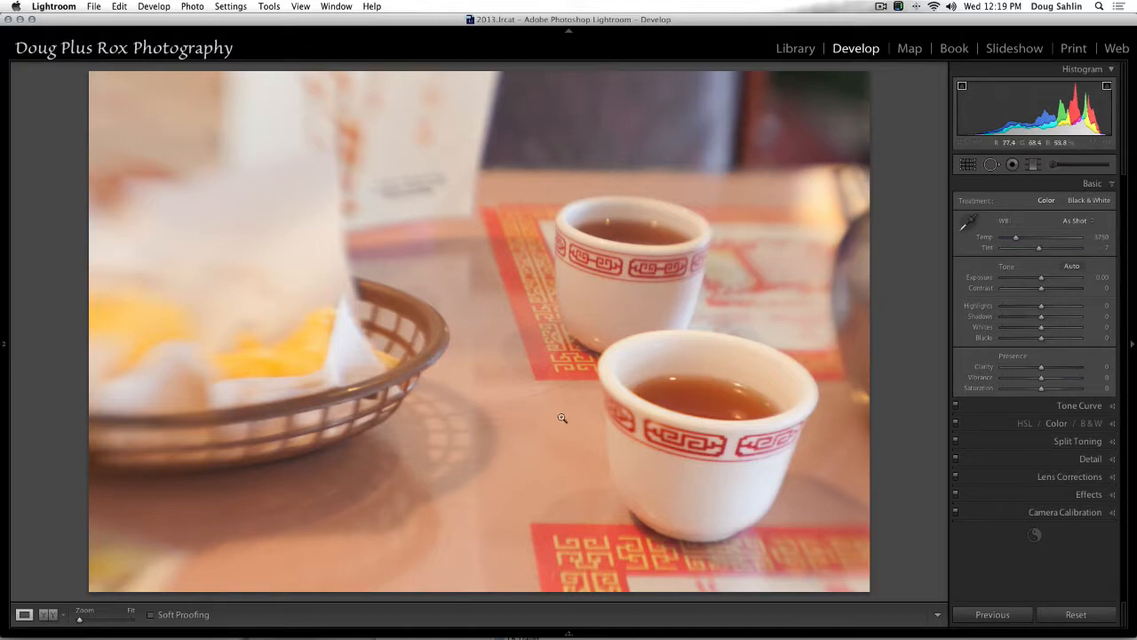
mouse_move(4, 354)
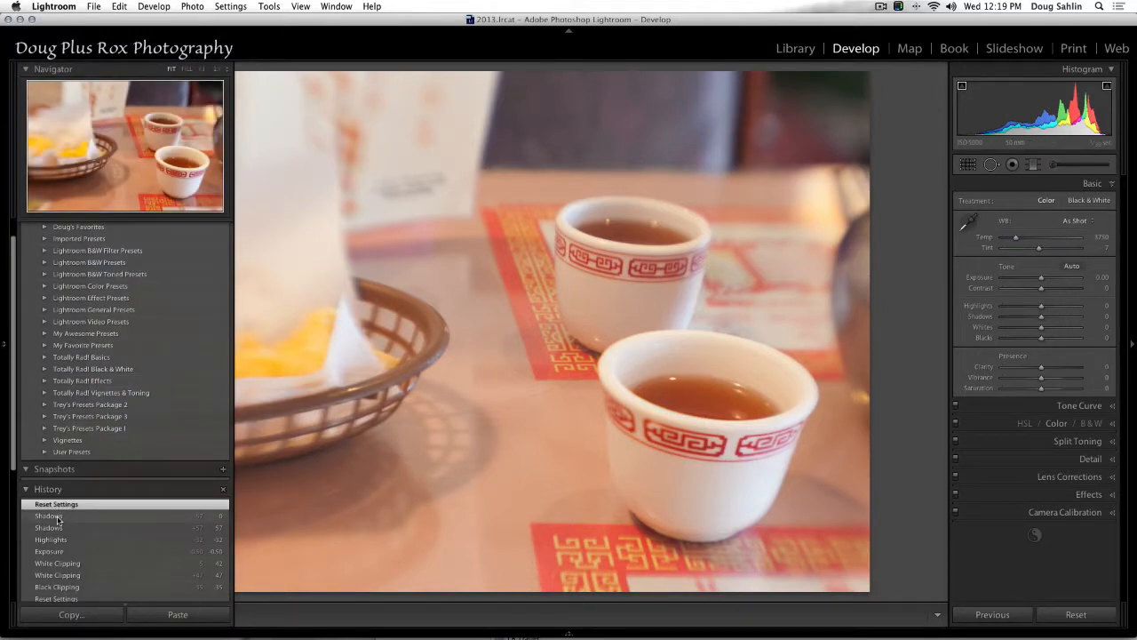
left_click(58, 517)
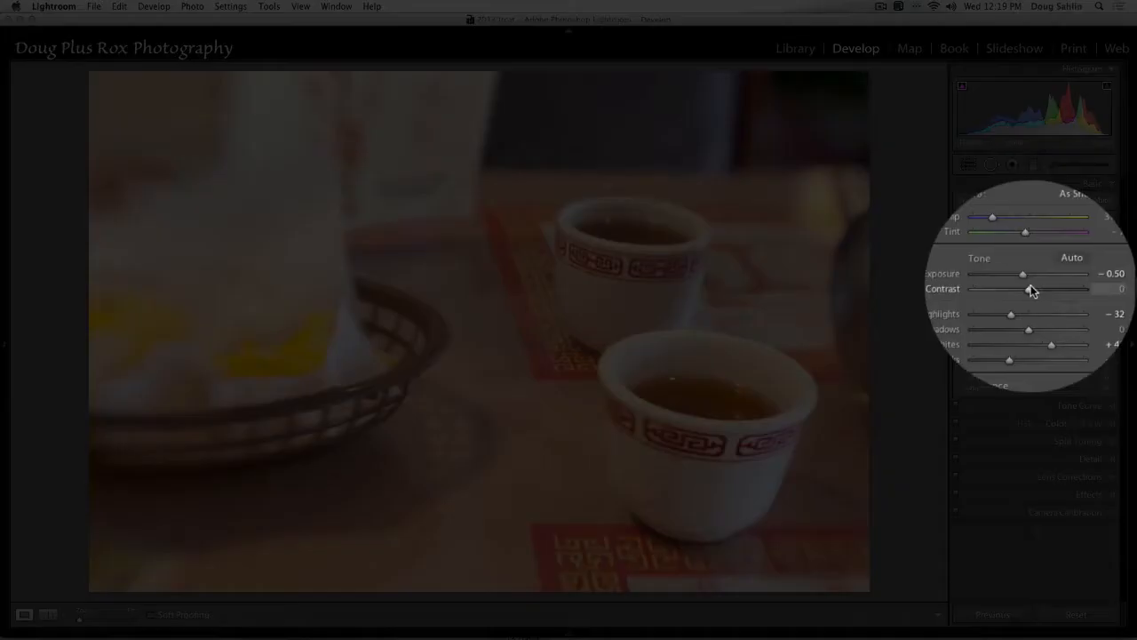
Step: Raise Contrast to +25
left_click_drag(1030, 289, 1052, 291)
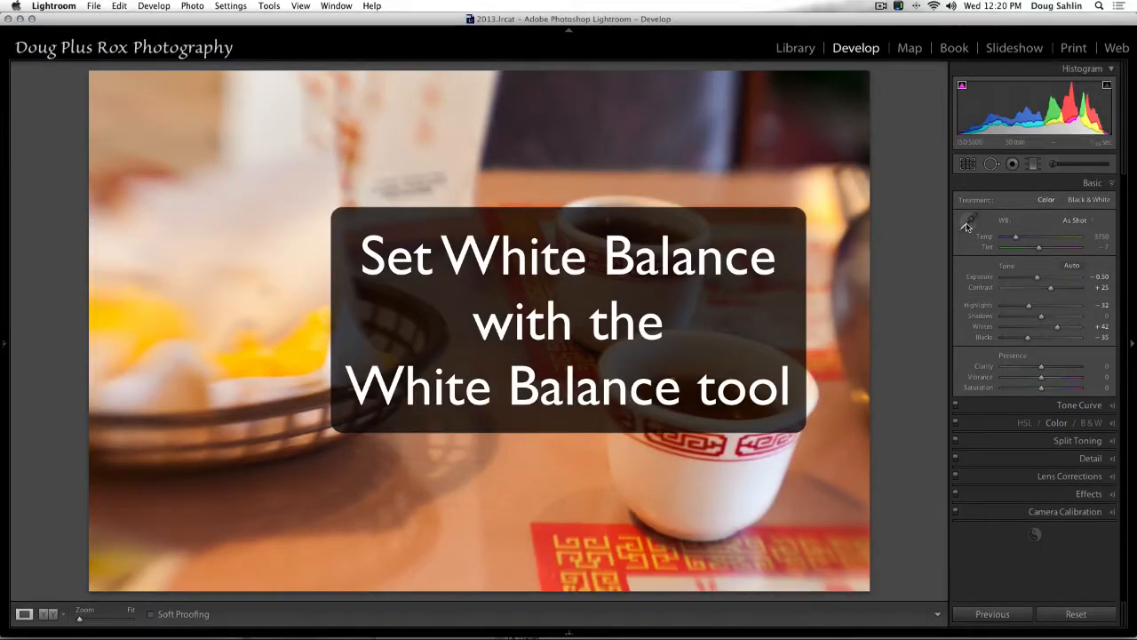
Step: Sample a neutral on the edge of the rear cup with the White Balance tool
left_click(966, 223)
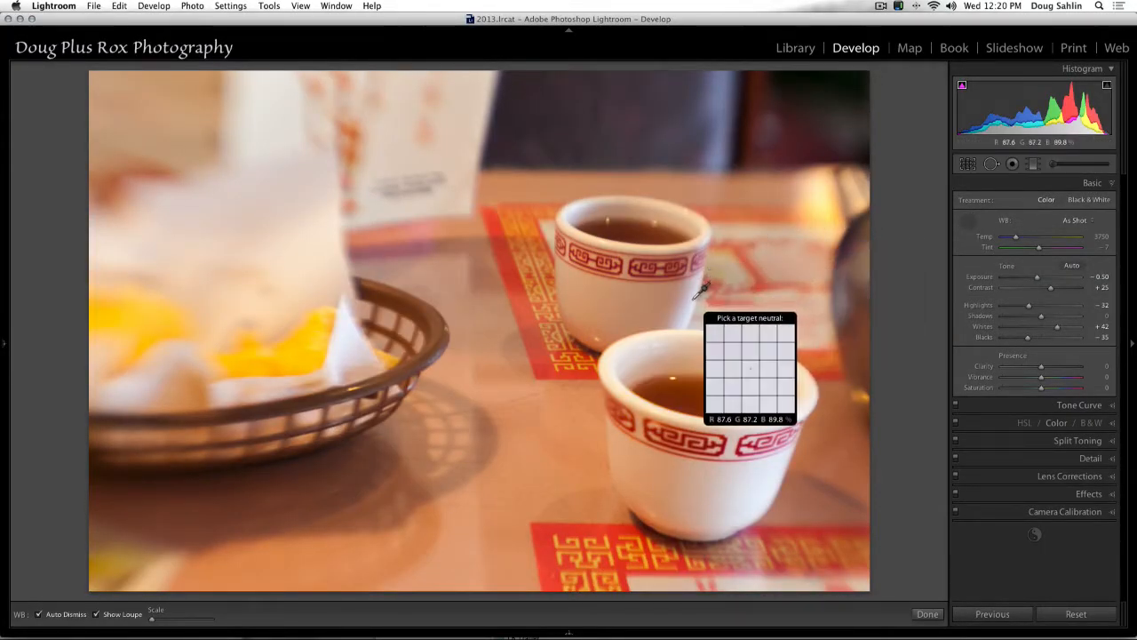
left_click(703, 285)
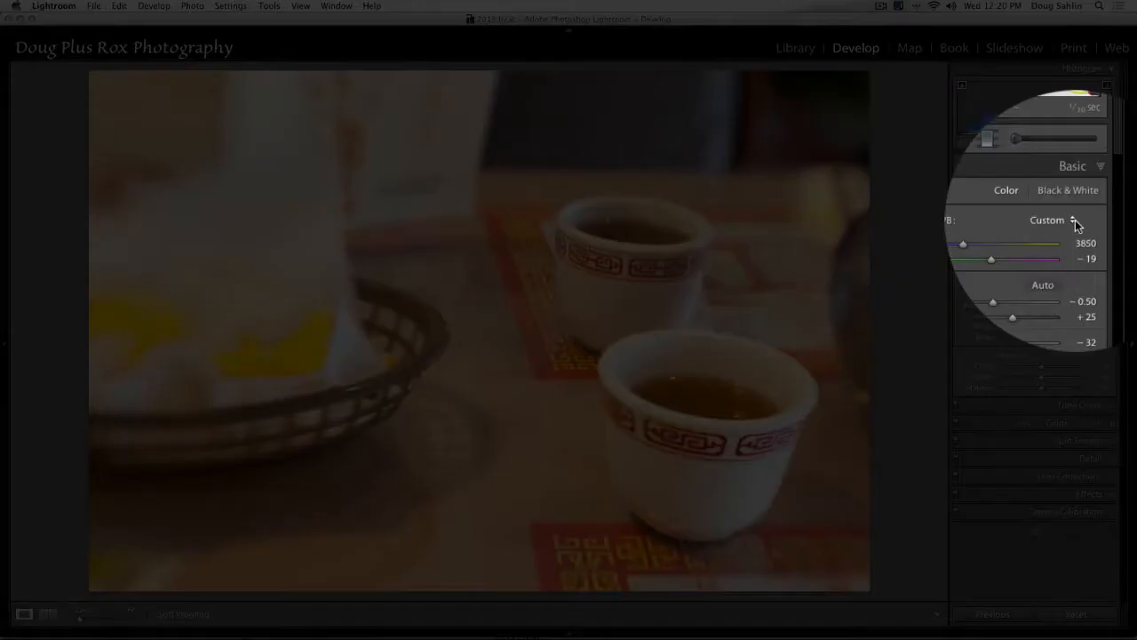
Step: Try the Auto white balance preset and revert to As Shot
left_click(1075, 220)
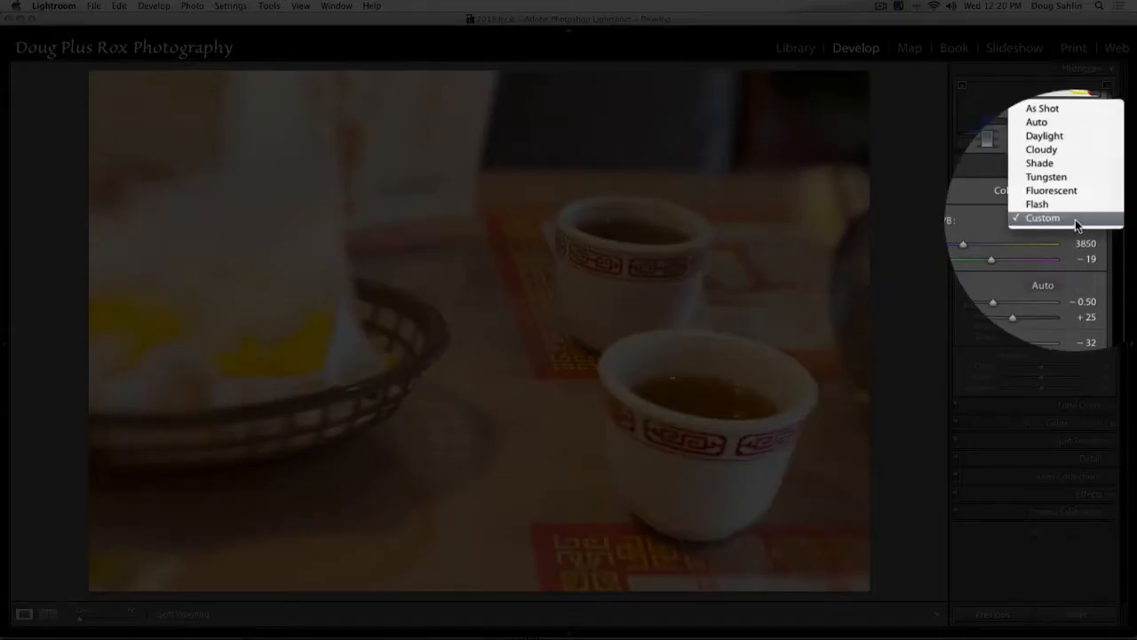
left_click(1048, 153)
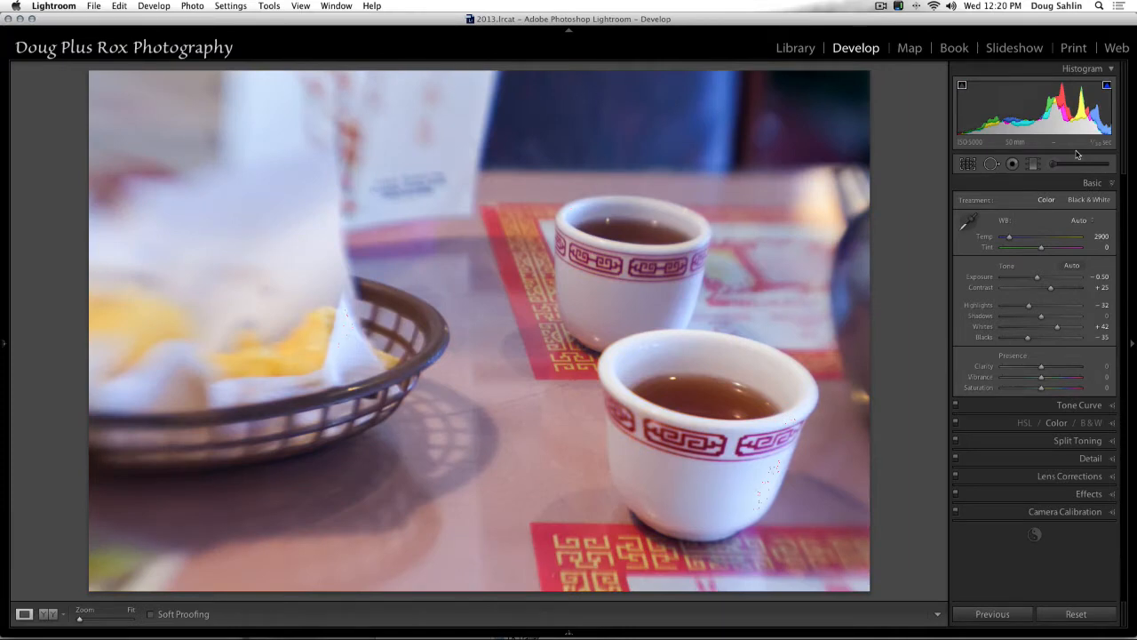
left_click(1092, 224)
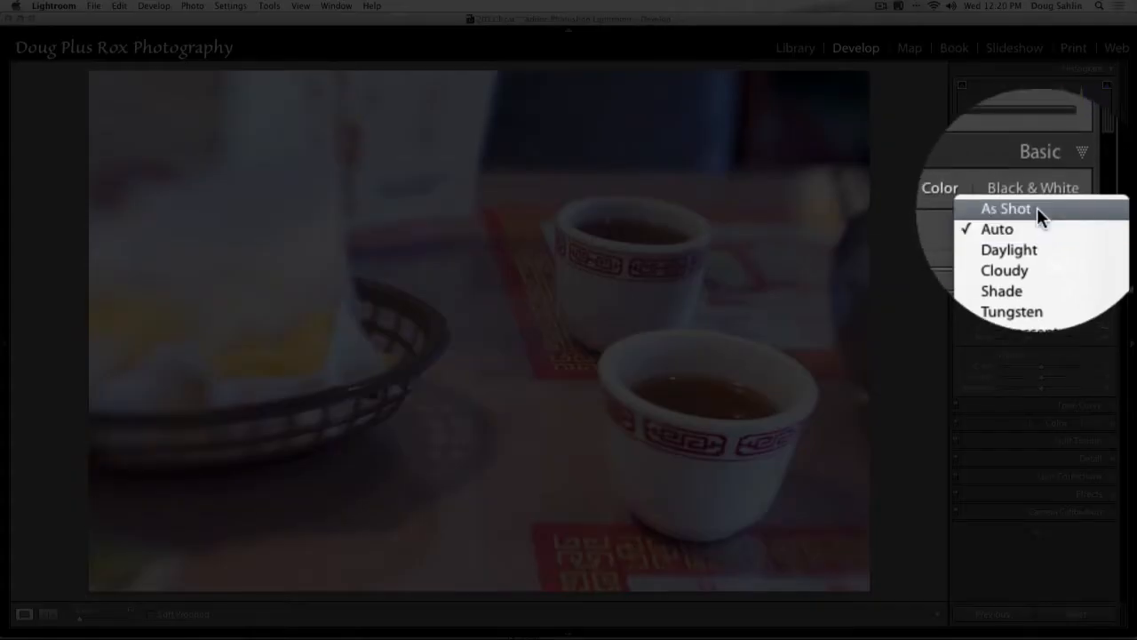
left_click(1092, 212)
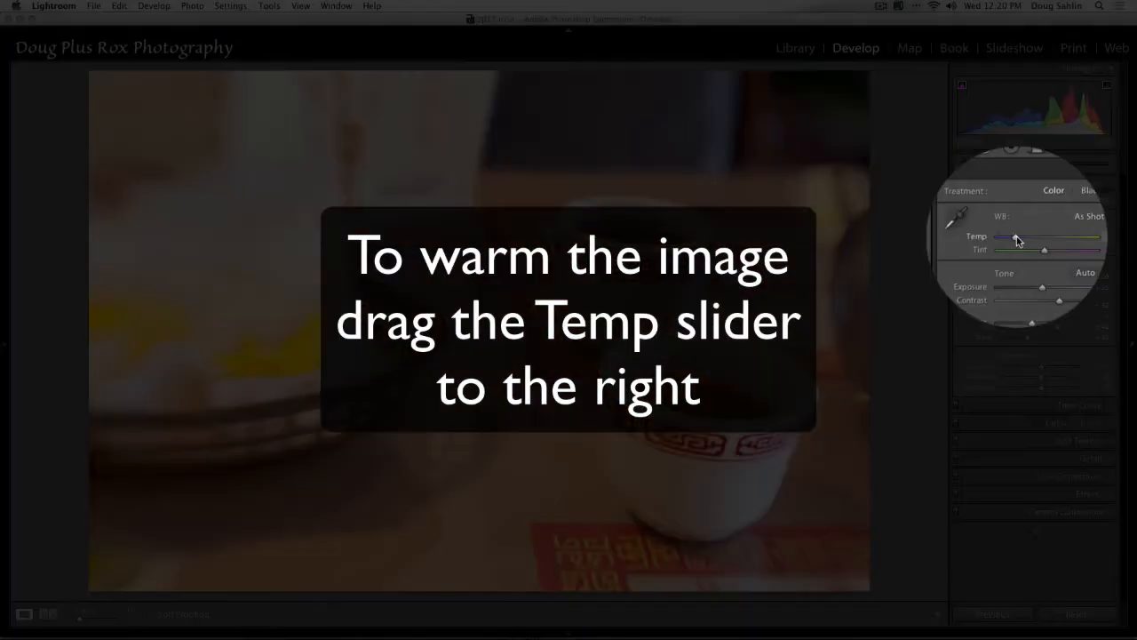
Step: Warm the image slightly by setting the white balance Temp to 3927
left_click_drag(1018, 238, 1022, 238)
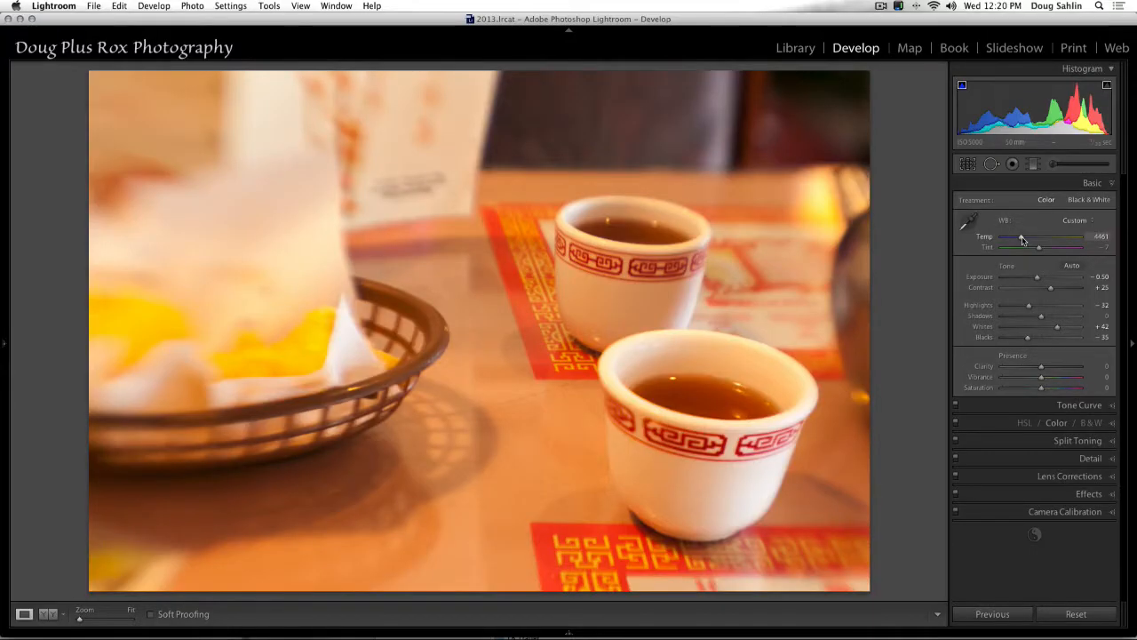
left_click_drag(1022, 238, 1018, 239)
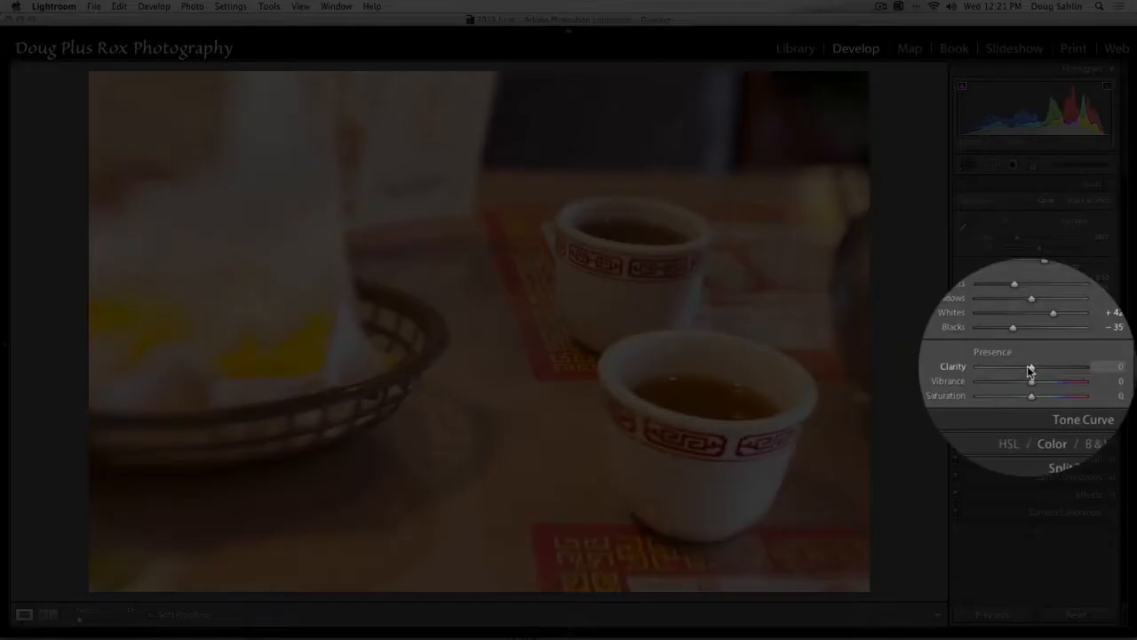
Step: Set Clarity to +42 and both Vibrance and Saturation to +15
mouse_move(1042, 367)
left_mouse_down()
mouse_move(1030, 367)
mouse_move(1057, 370)
left_mouse_up()
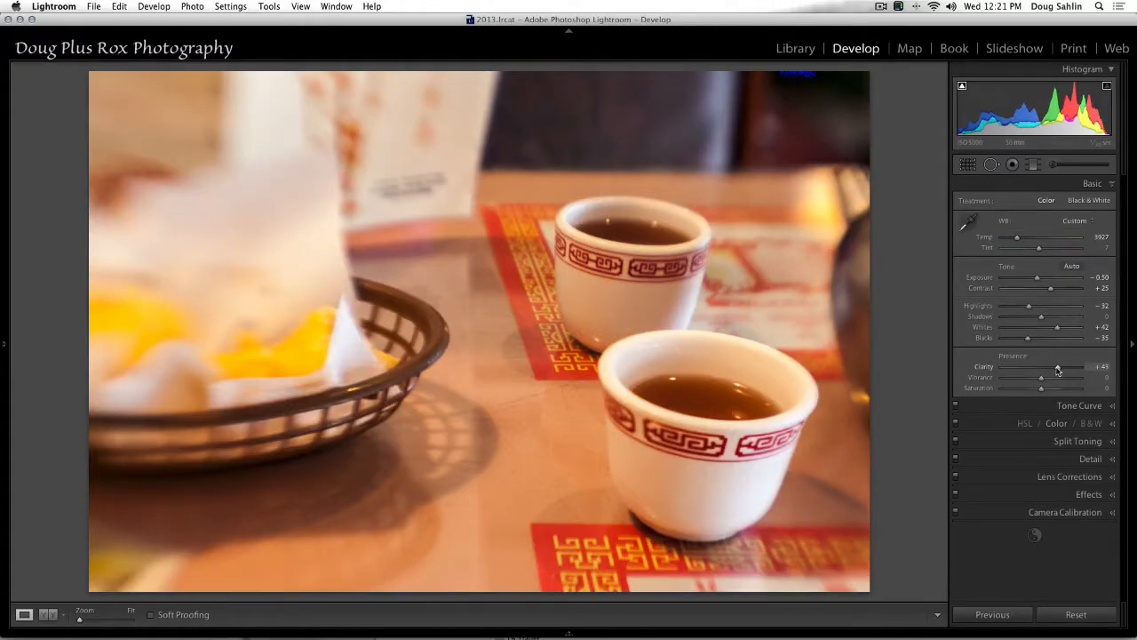
double_click(1102, 368)
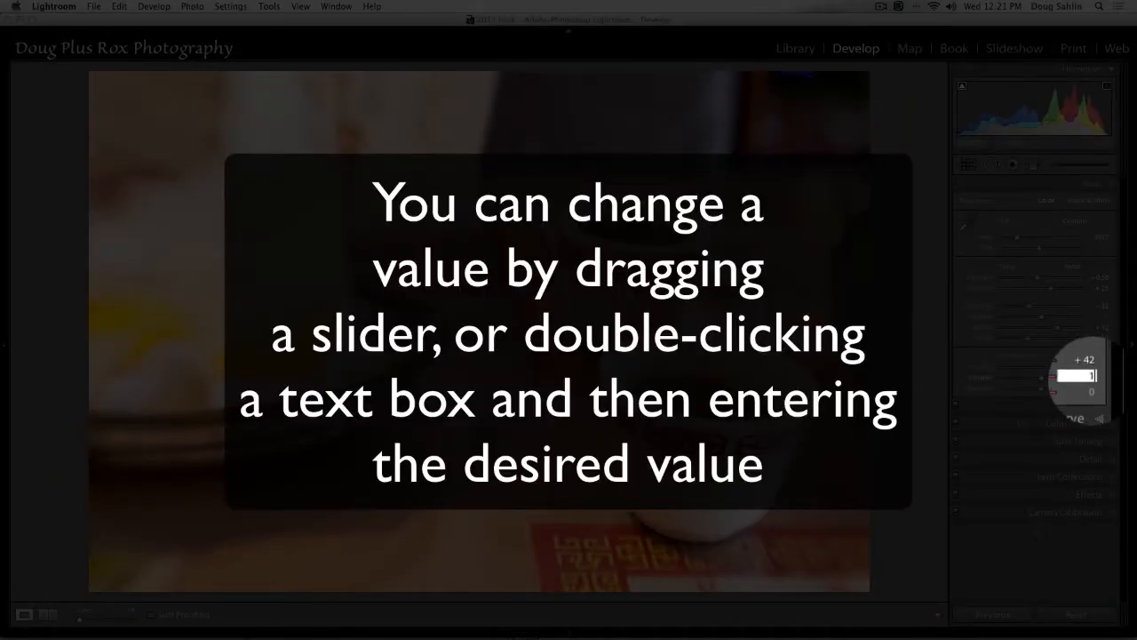
type("15")
key("Tab")
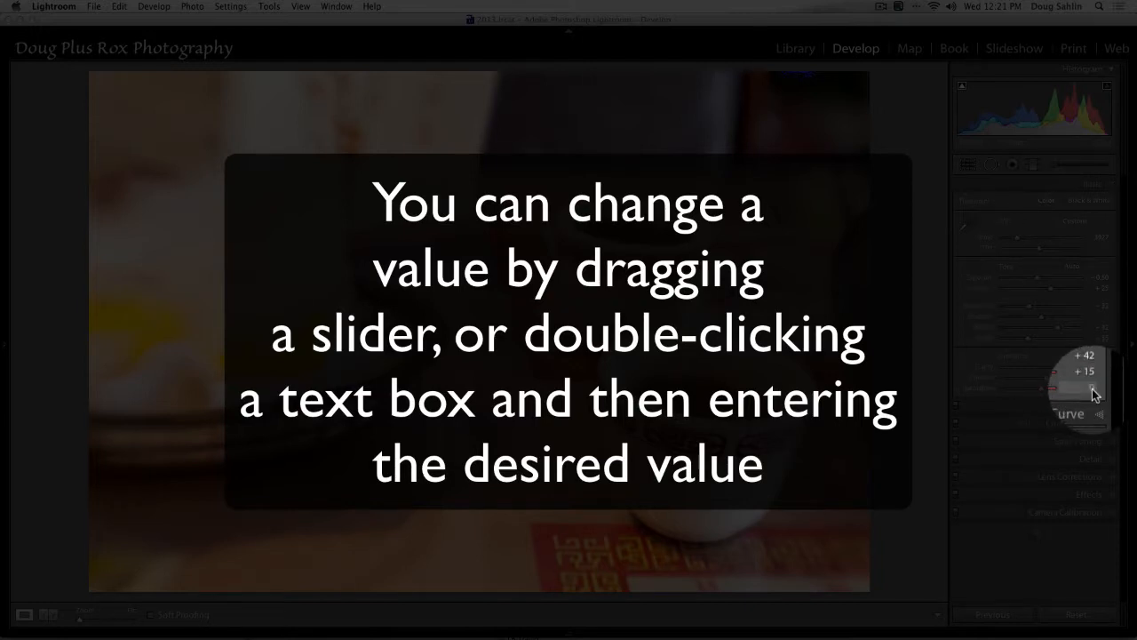
type("15")
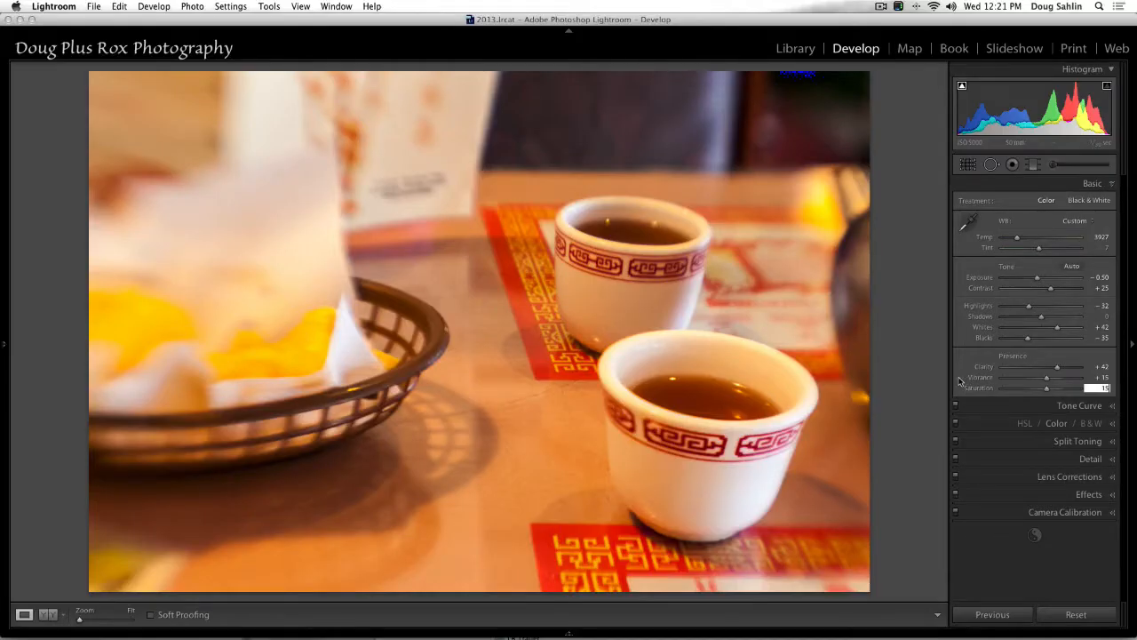
key("Return")
Step: Compare the before and after versions of the photo
key("backslash")
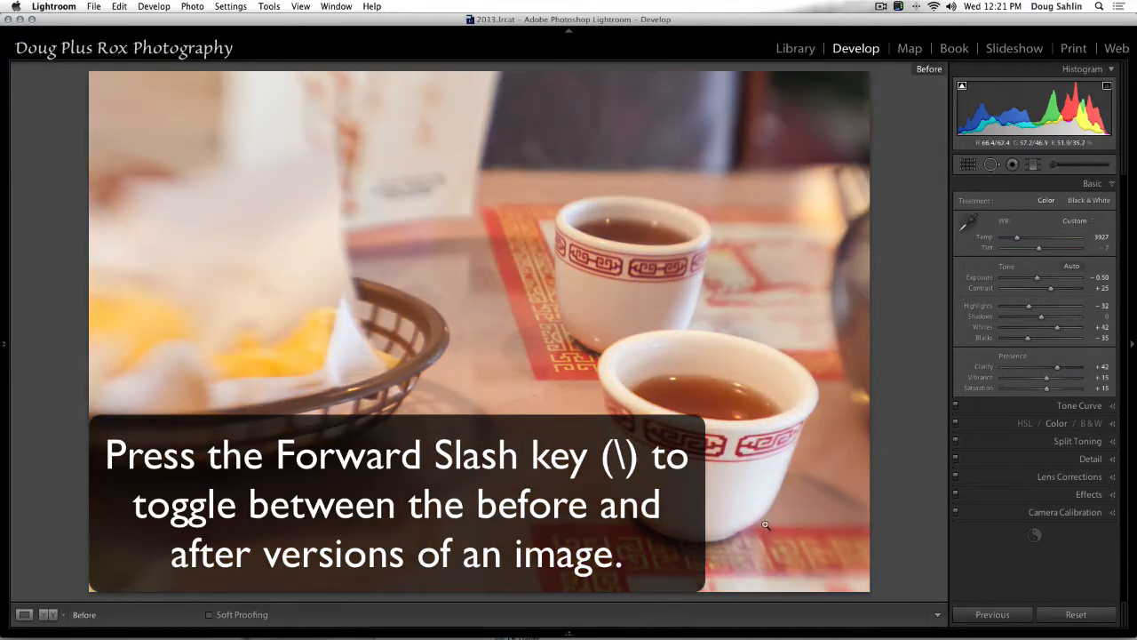
key("backslash")
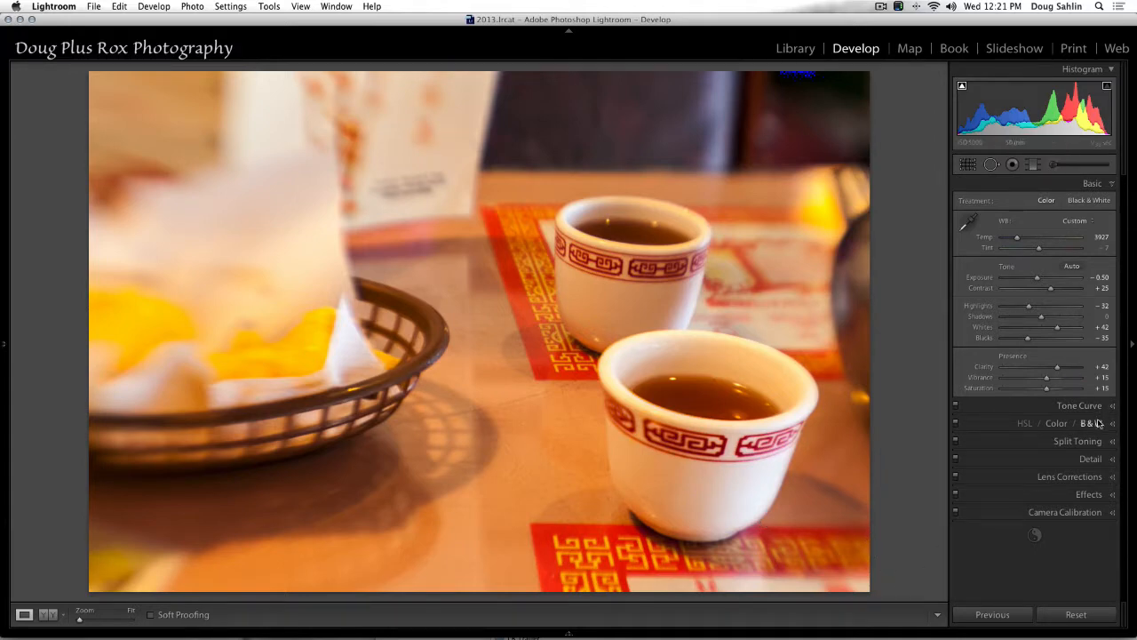
Step: Open the Synchronize Settings options and clear every setting except Process Version
mouse_move(498, 630)
left_click(995, 613)
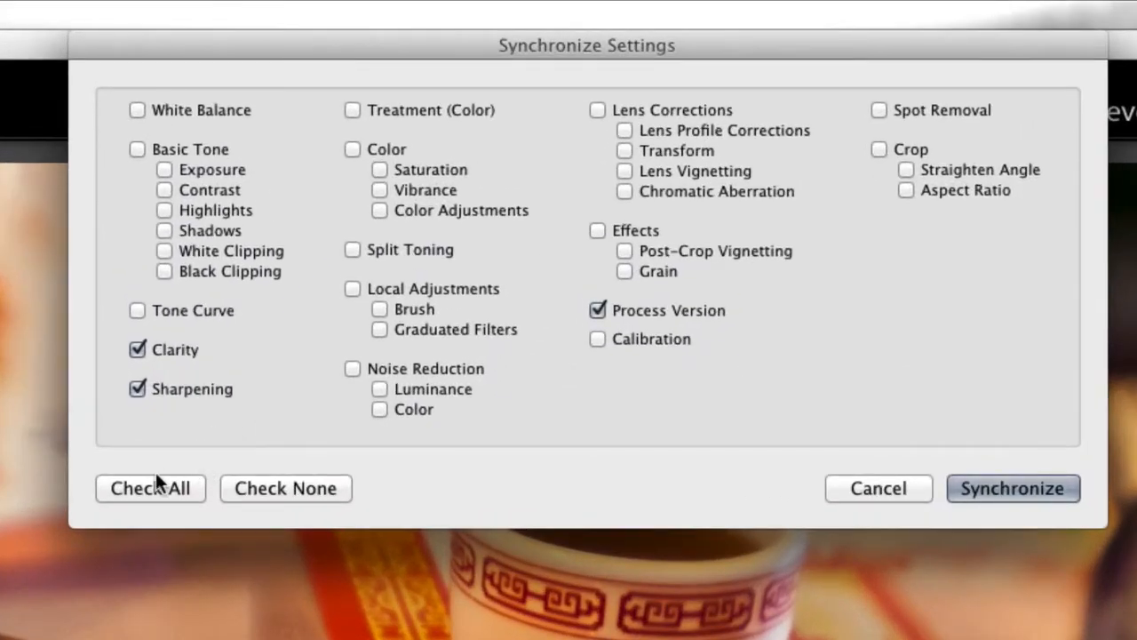
left_click(285, 487)
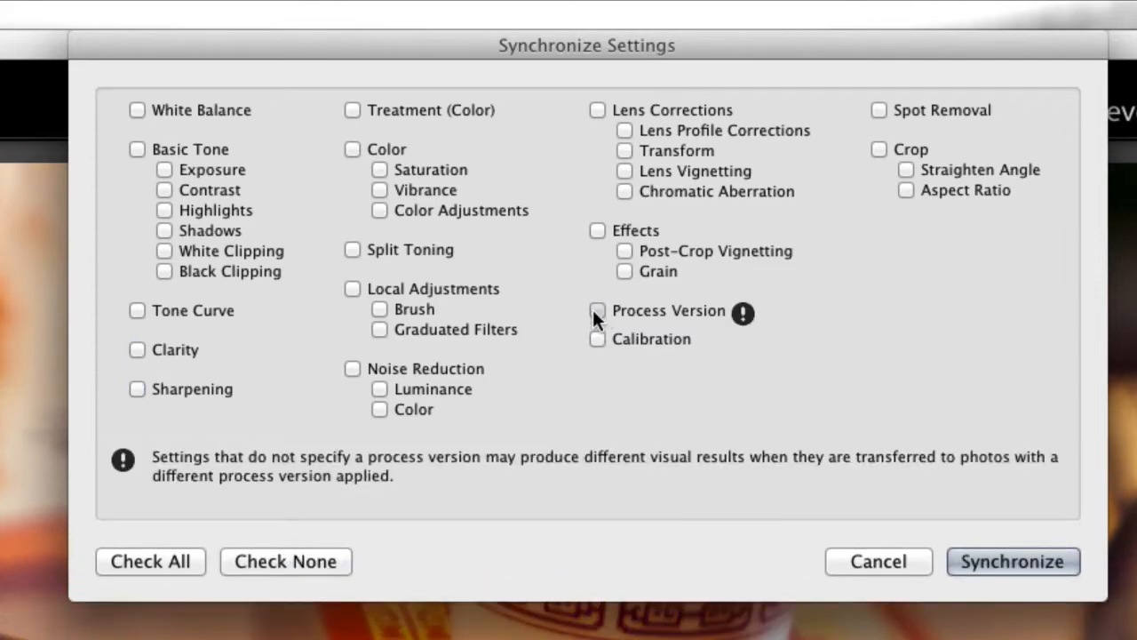
left_click(597, 310)
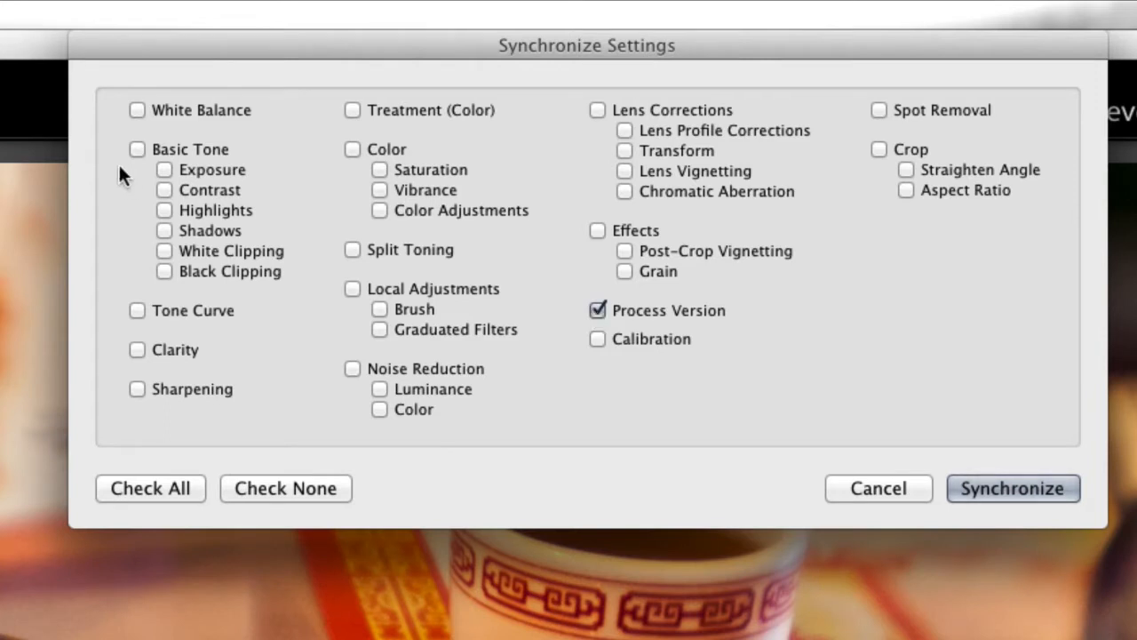
Step: Include White Balance, Basic Tone, Vibrance, Saturation and Clarity in the settings to synchronize
left_click(139, 109)
left_click(138, 149)
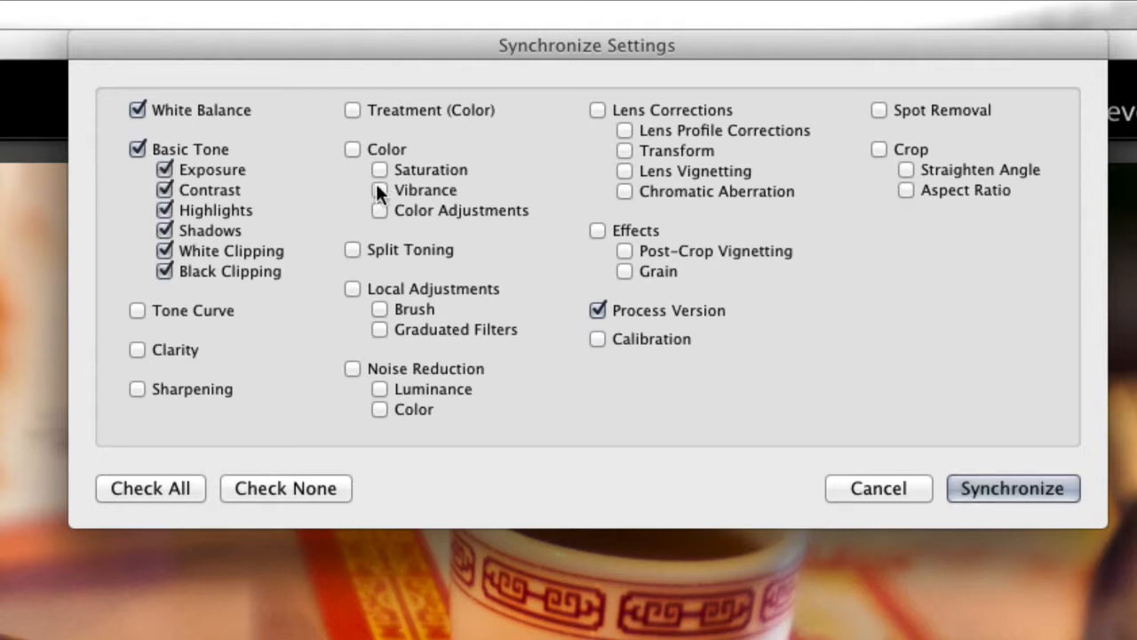
left_click(379, 188)
left_click(375, 168)
left_click(135, 347)
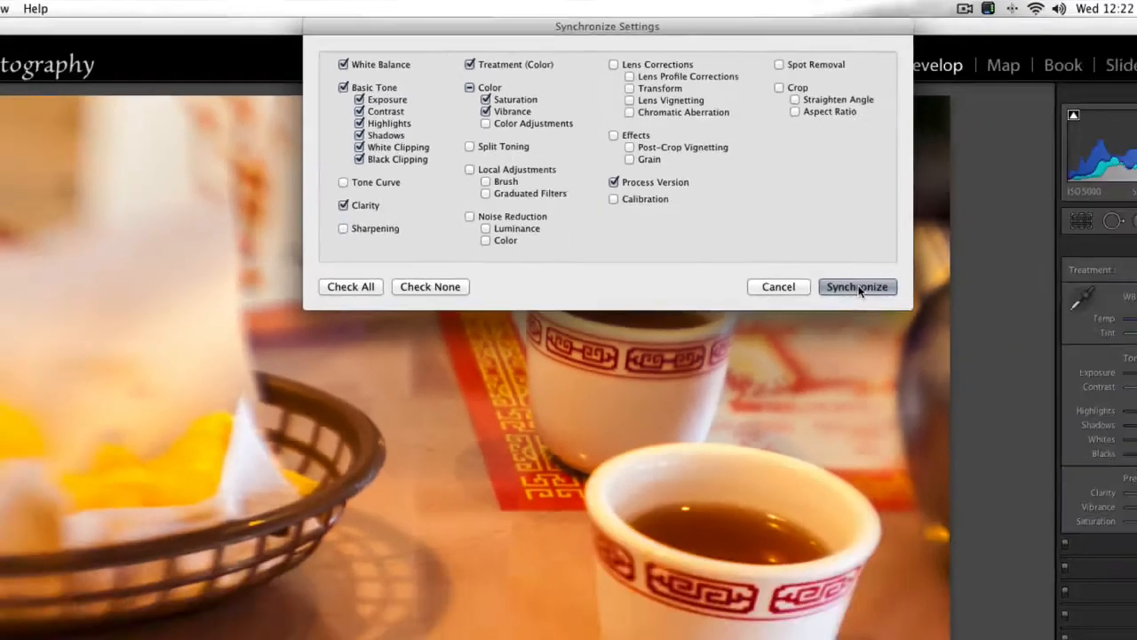
Step: Apply the synchronization to the selected photos, and set Blacks to −22 on the chip-basket photo
left_click(1014, 487)
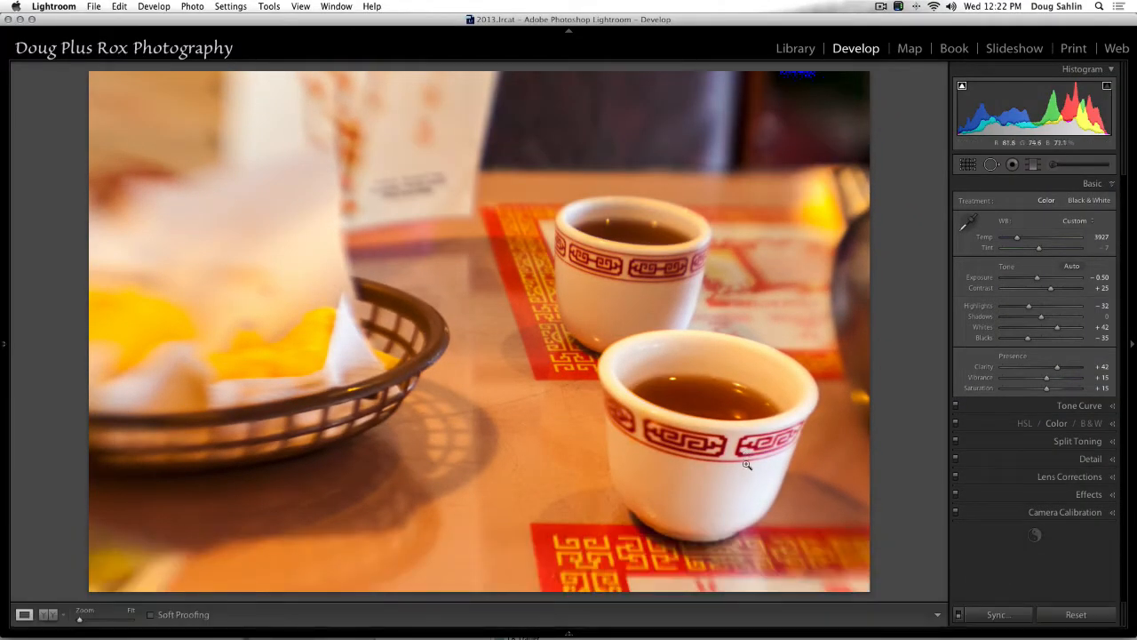
mouse_move(942, 634)
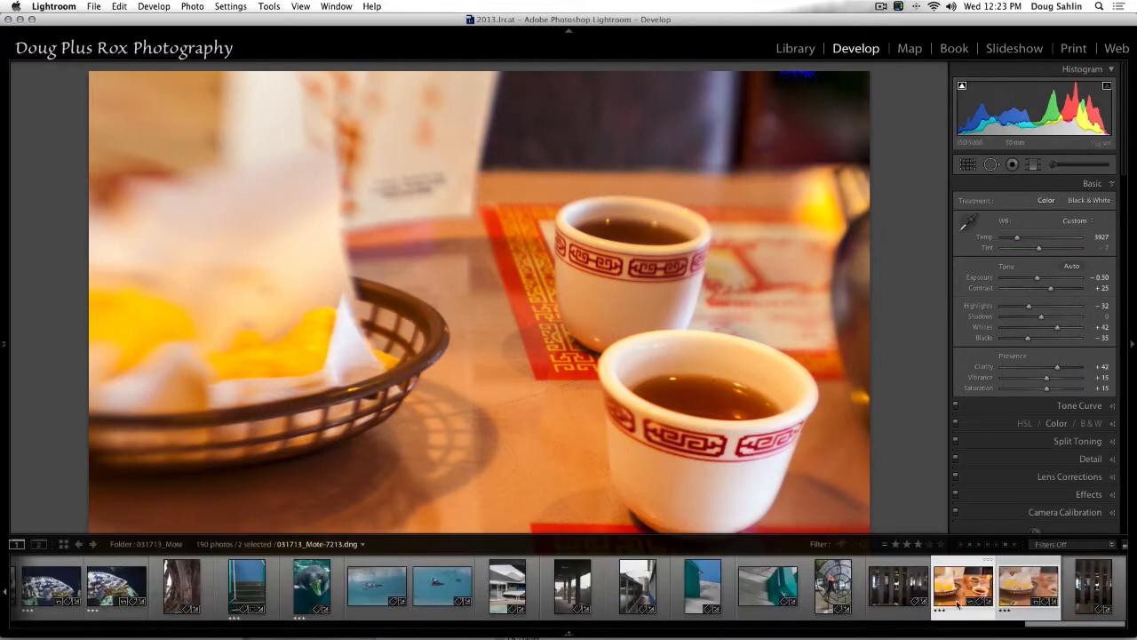
left_click(1024, 580)
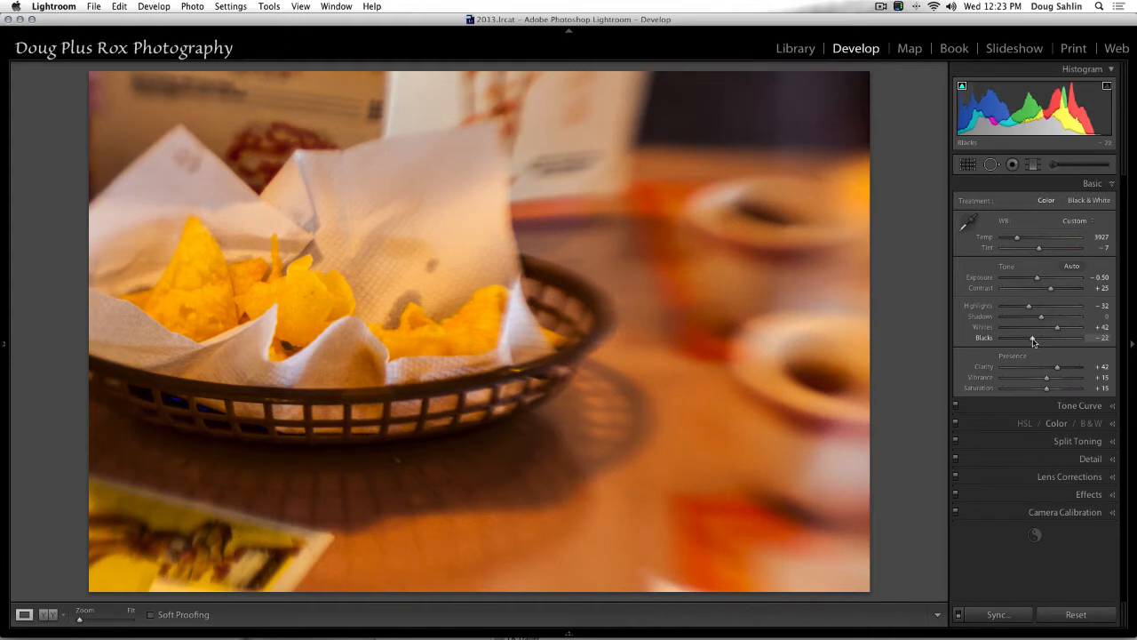
left_click(1031, 342)
Step: Compare the before and after versions of the chip-basket photo, and reveal the alternate Auto Sync and Reset (Adobe) options
key("backslash")
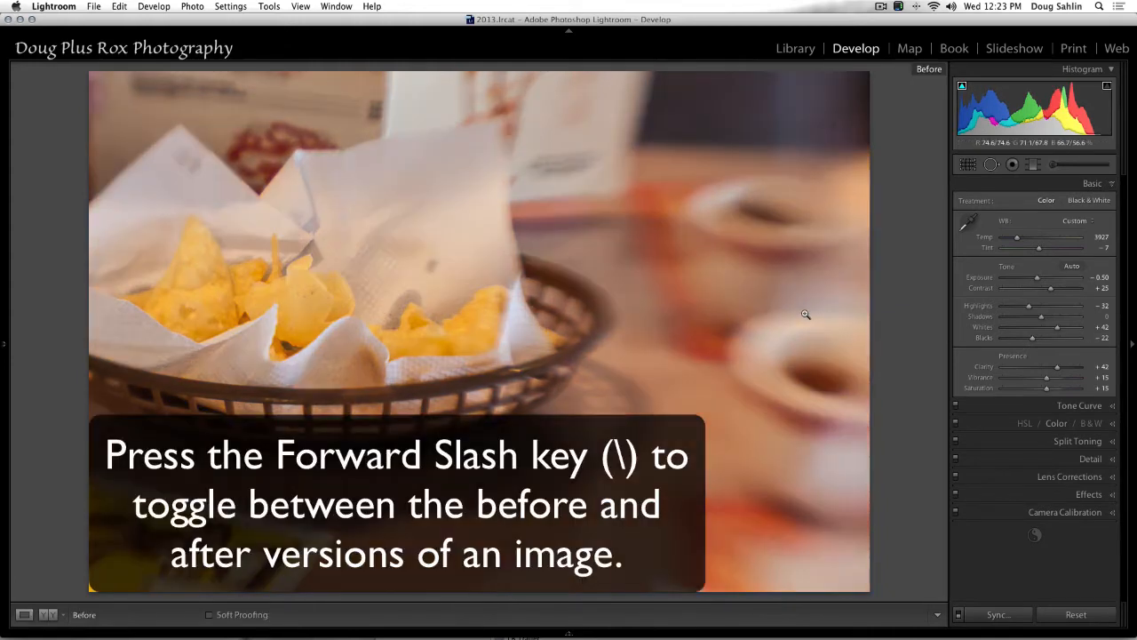
key("backslash")
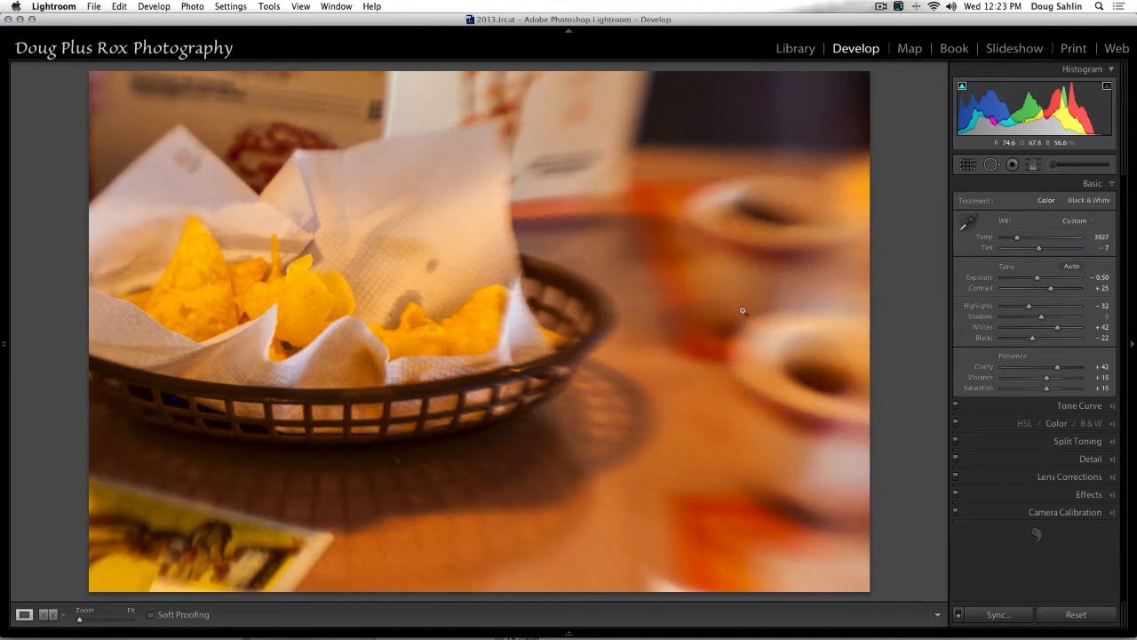
key("alt")
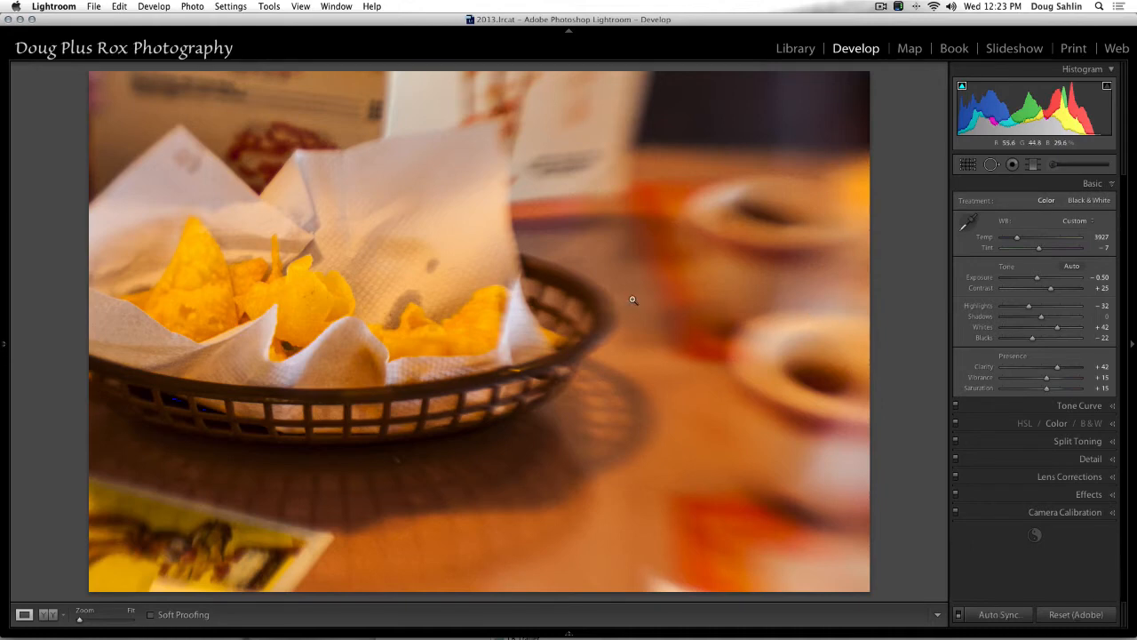